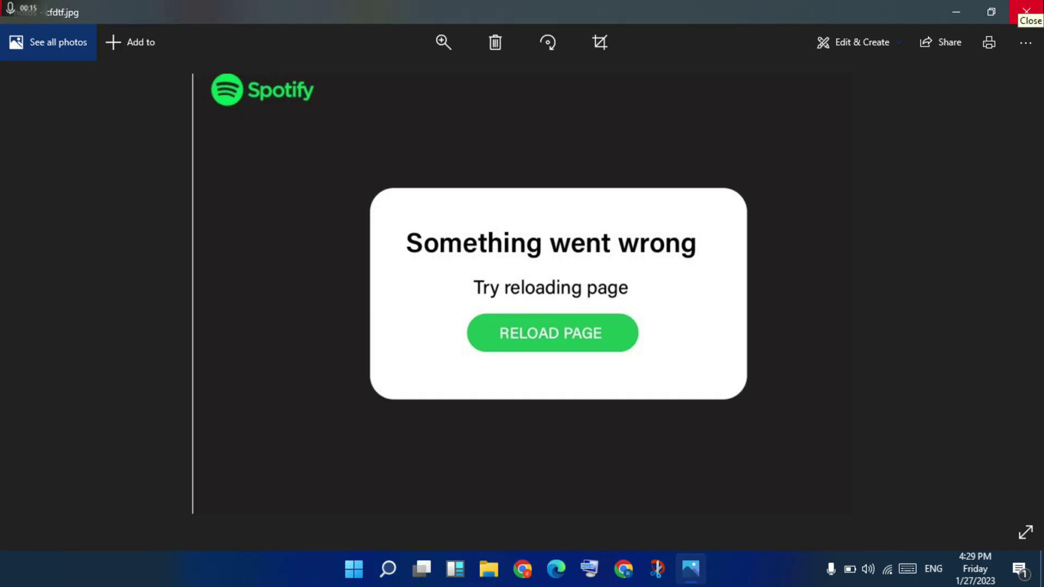
Close the Spotify error screenshot and search 'wind' to launch Windows Defender Firewall.
{"action": "left_click", "coordinate": [1026, 11]}
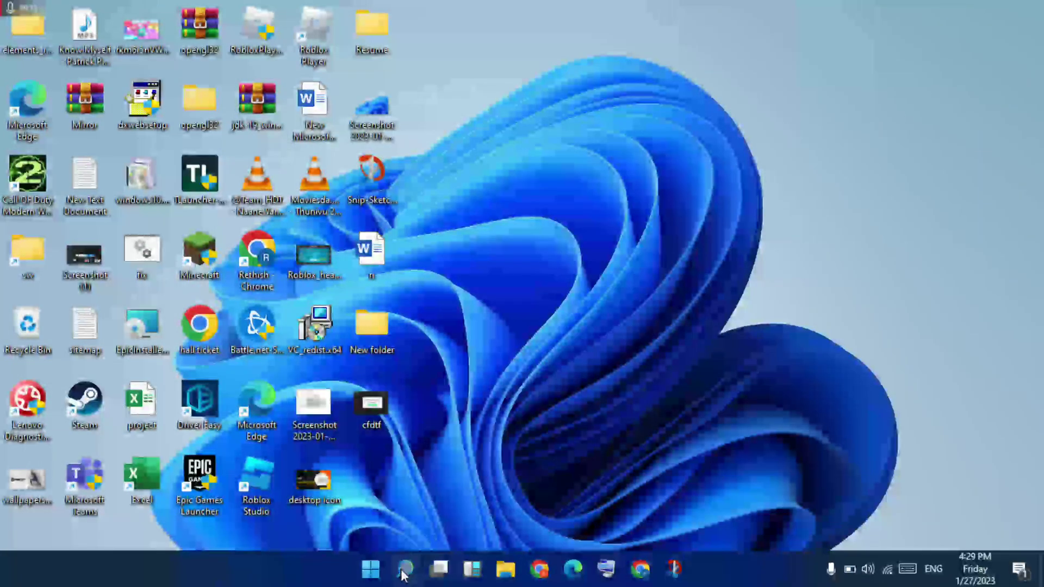
{"action": "left_click", "coordinate": [403, 571]}
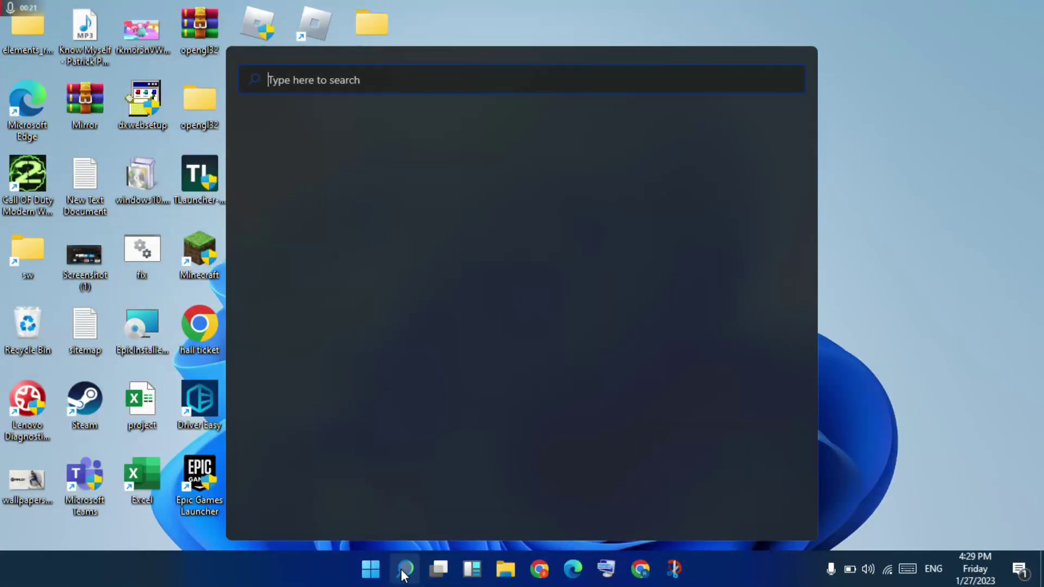
{"action": "type", "text": "w"}
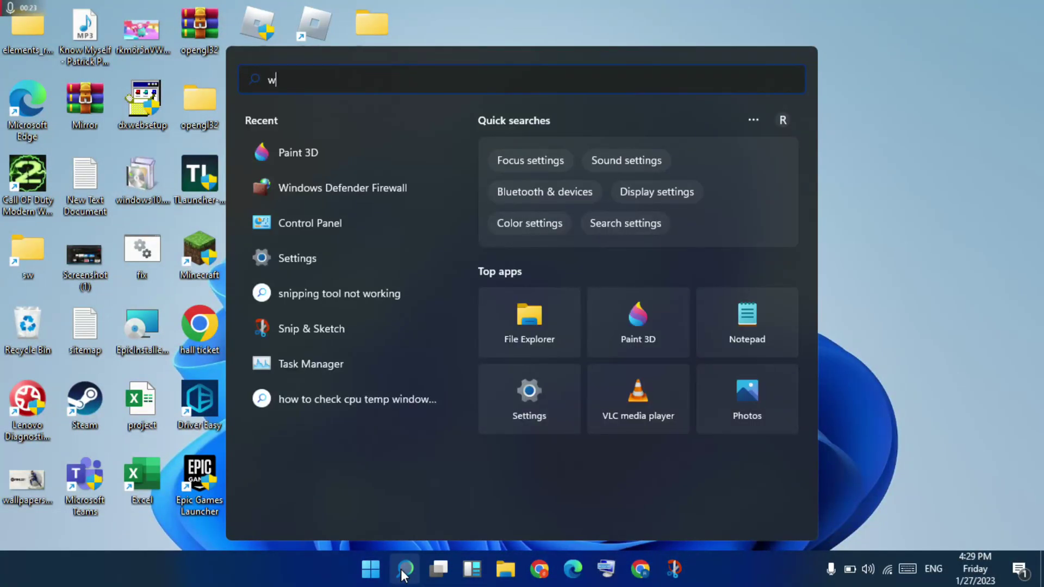
{"action": "type", "text": "i"}
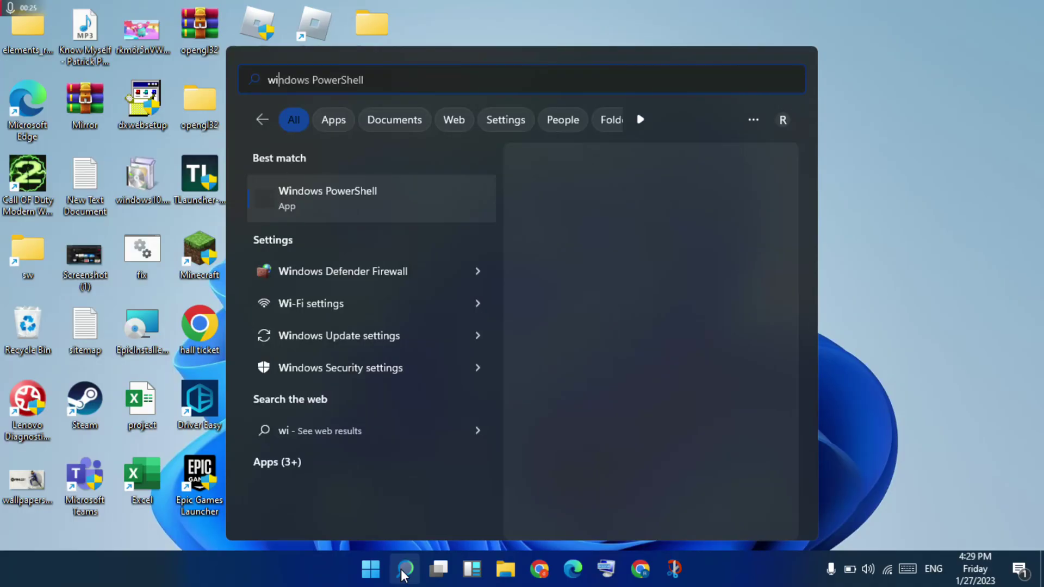
{"action": "type", "text": "d"}
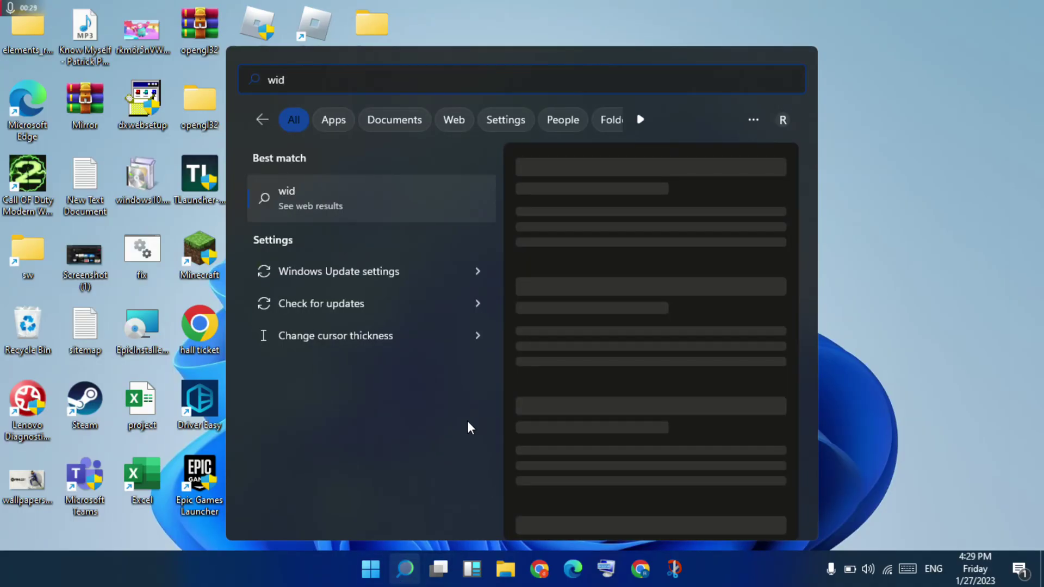
{"action": "key", "text": "BackSpace"}
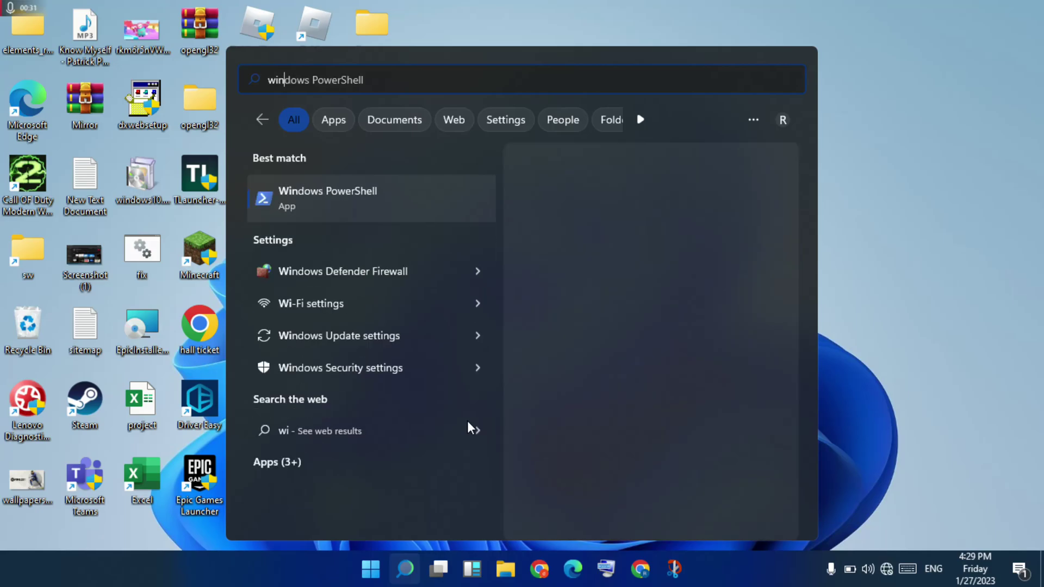
{"action": "type", "text": "nd"}
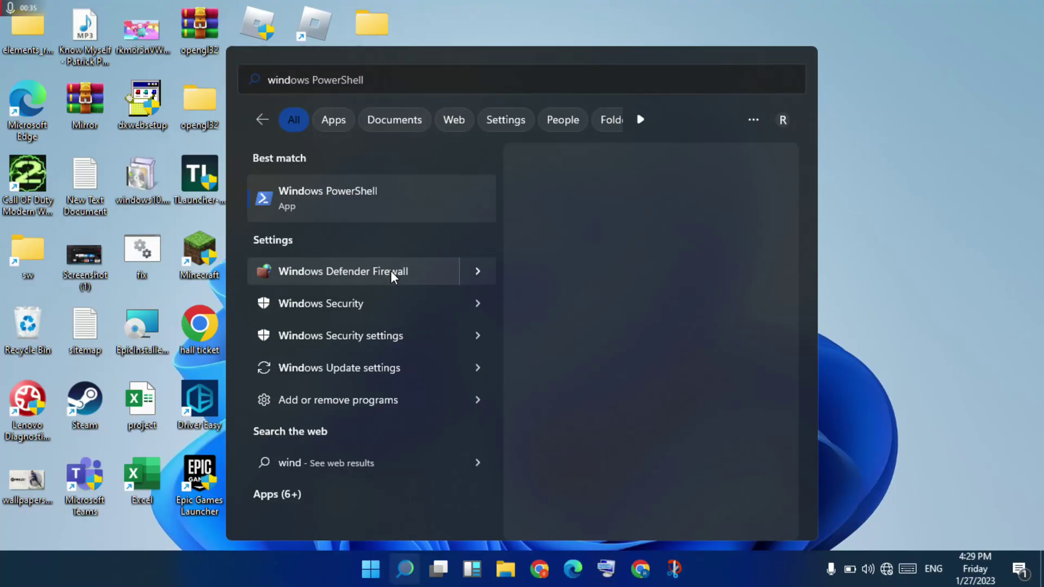
{"action": "key", "text": "Escape"}
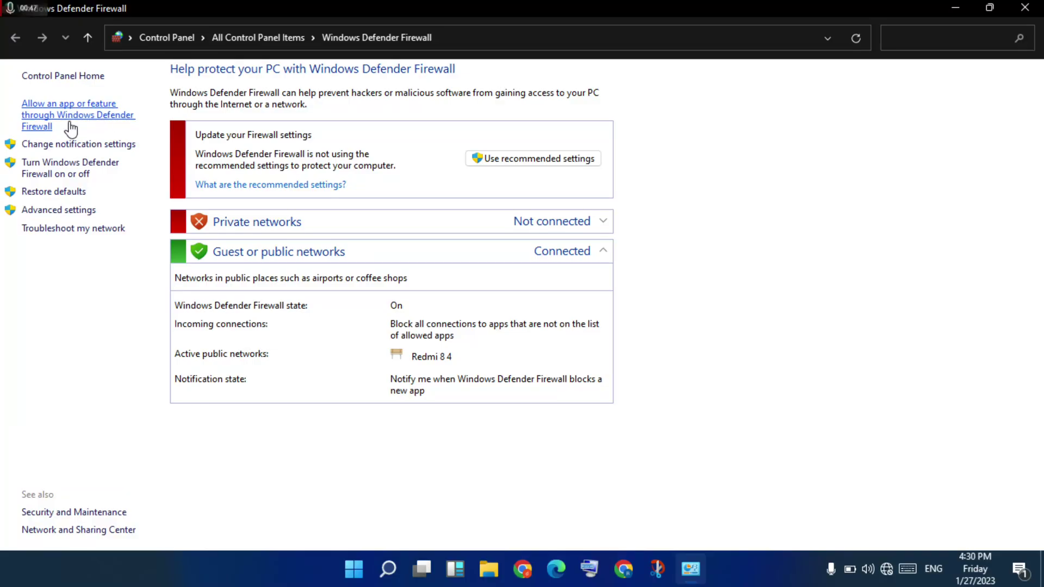
Go to 'Allow an app or feature through Windows Defender Firewall' from the left pane.
{"action": "left_click", "coordinate": [77, 108]}
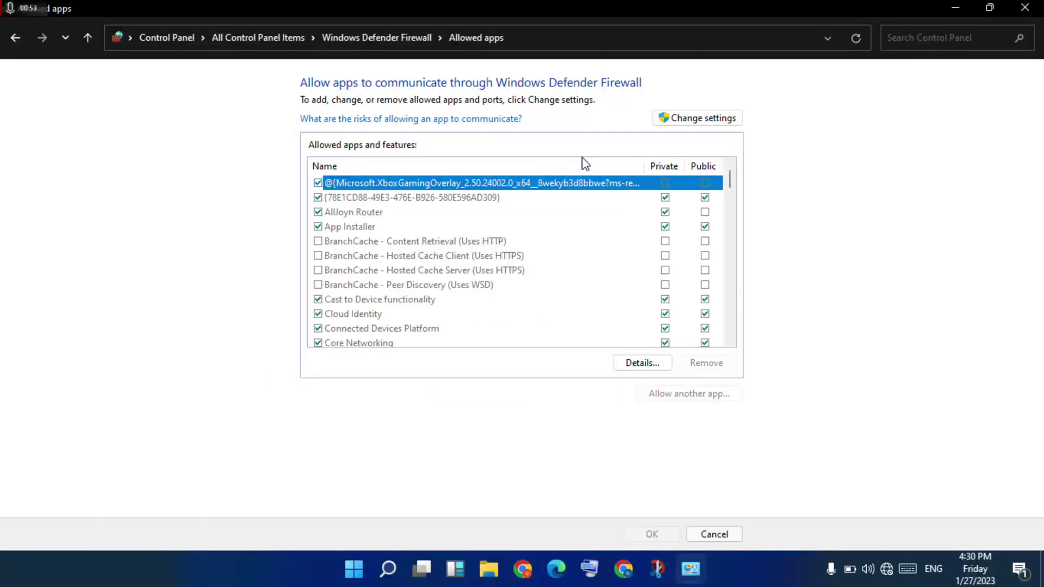
Unlock the allowed apps list, allow Spotify Music on Private and Public networks, and save with OK.
{"action": "left_click", "coordinate": [684, 123]}
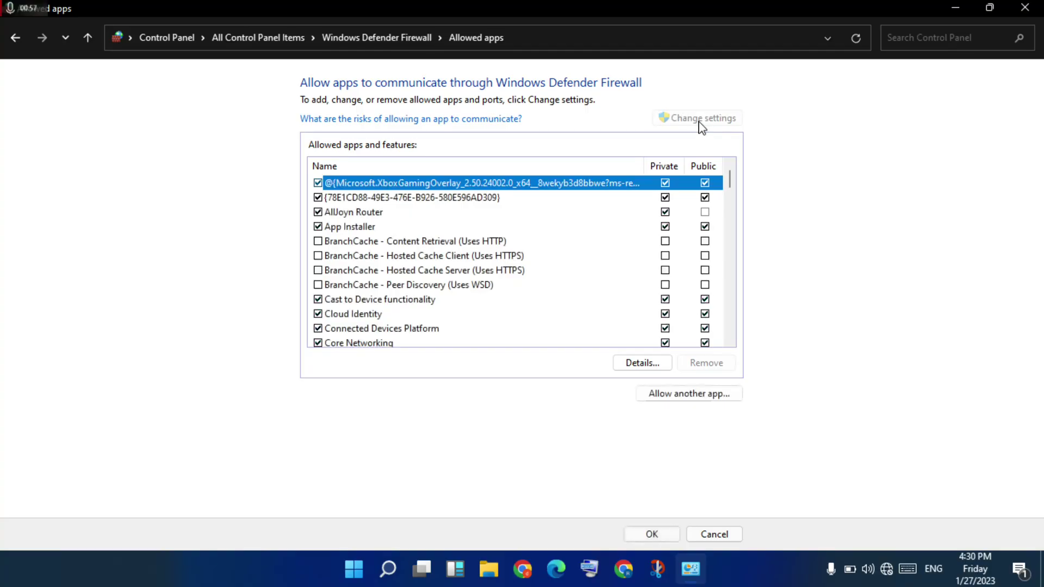
{"action": "scroll", "coordinate": [595, 234], "scroll_direction": "down", "scroll_amount": 7}
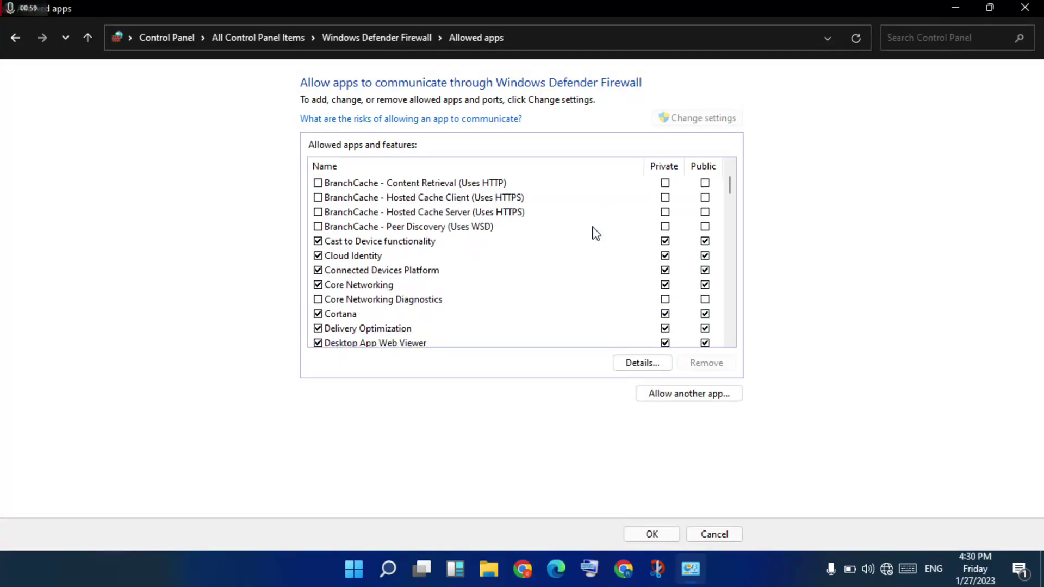
{"action": "scroll", "coordinate": [596, 234], "scroll_direction": "down", "scroll_amount": 15}
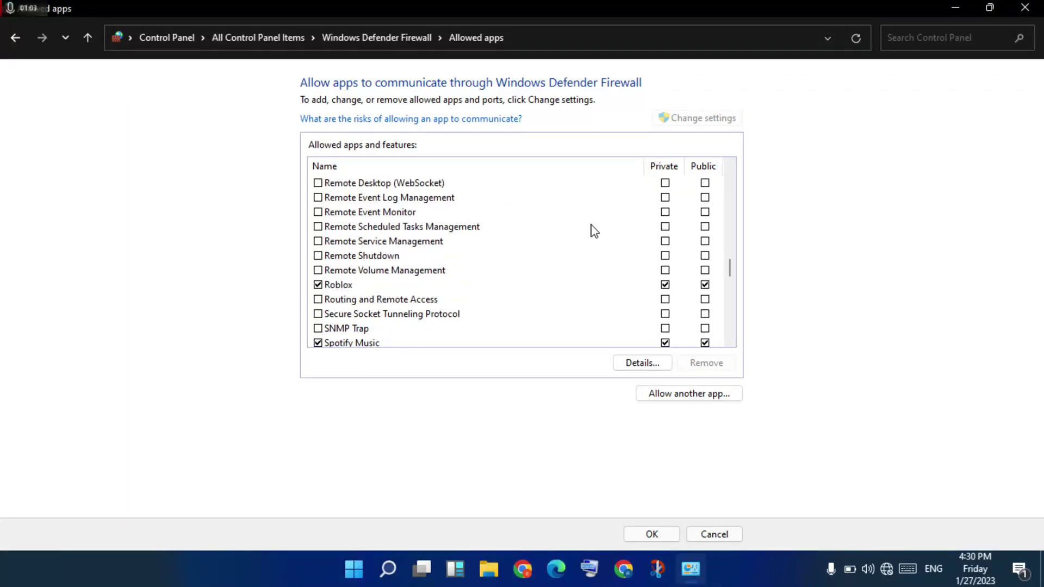
{"action": "scroll", "coordinate": [594, 231], "scroll_direction": "down", "scroll_amount": 1}
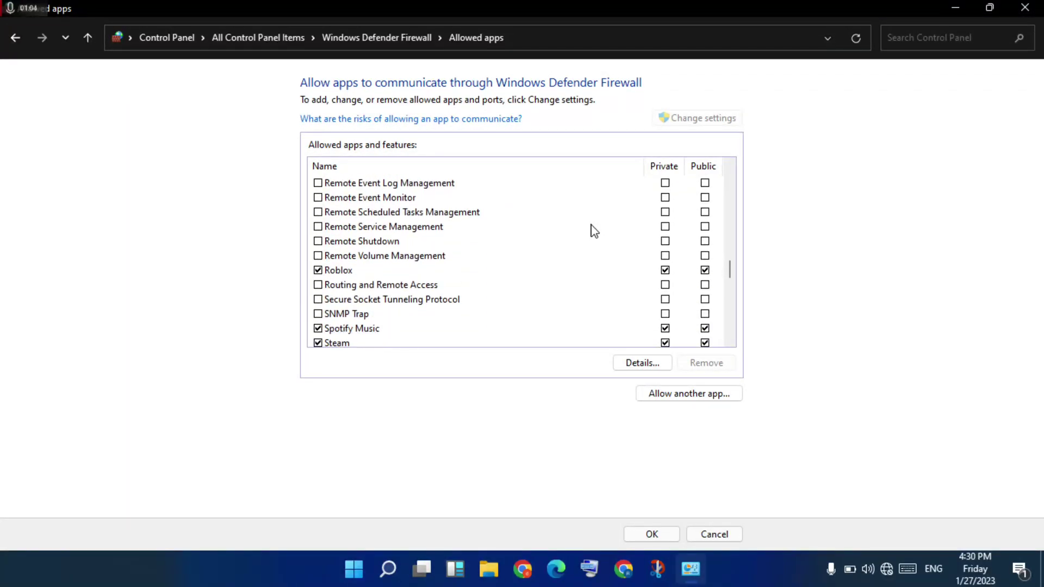
{"action": "left_click", "coordinate": [395, 331]}
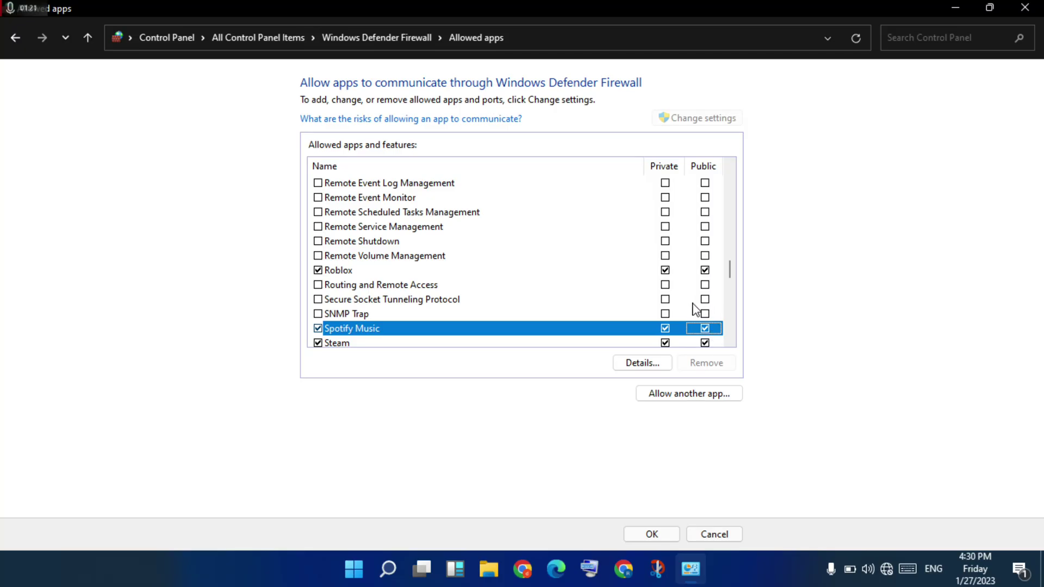
{"action": "left_click", "coordinate": [651, 535]}
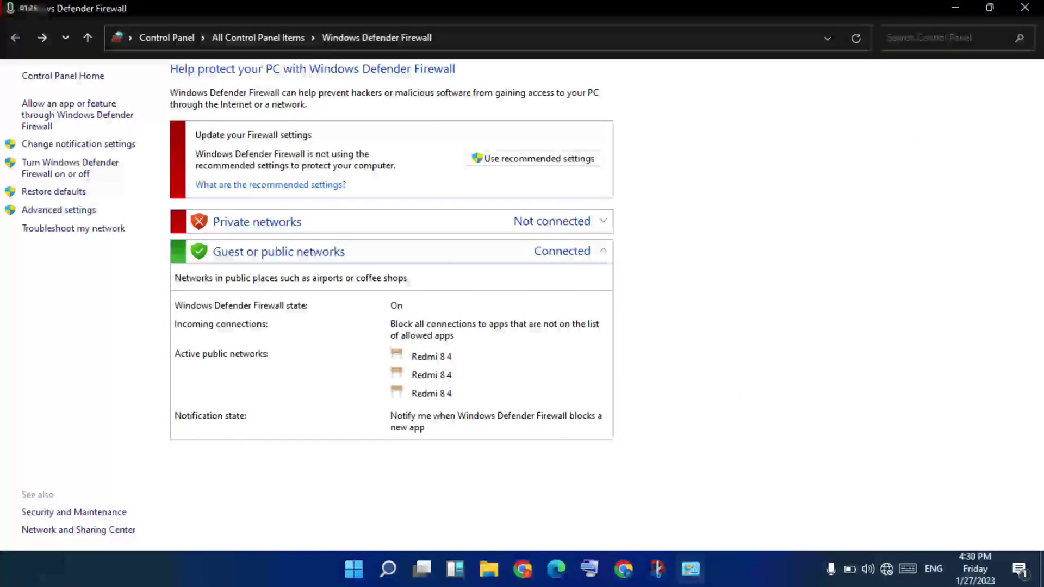
Close the firewall window and search 'sett' to launch the Settings app.
{"action": "left_click", "coordinate": [1025, 7]}
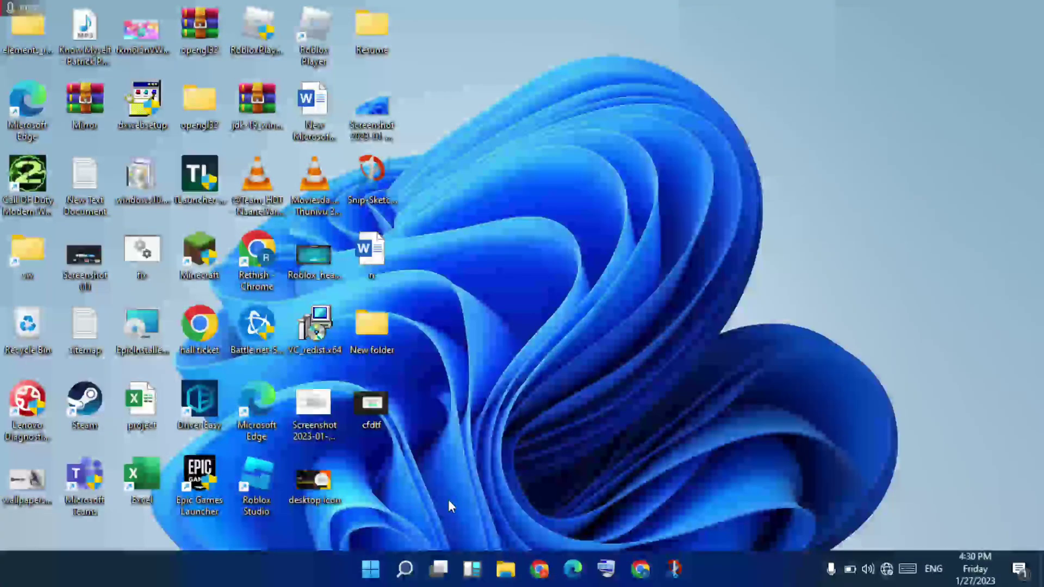
{"action": "left_click", "coordinate": [405, 568]}
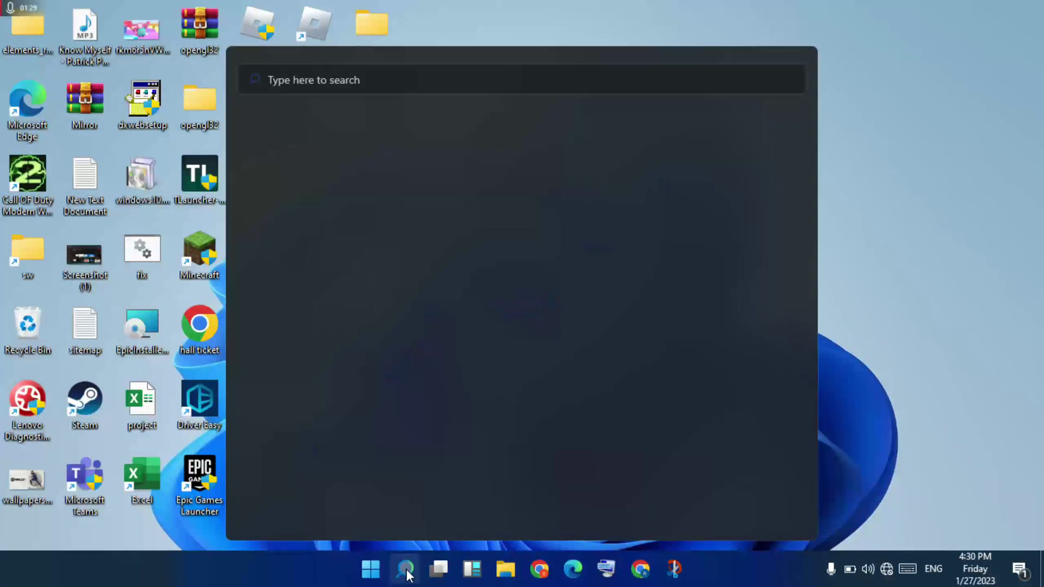
{"action": "type", "text": "settings"}
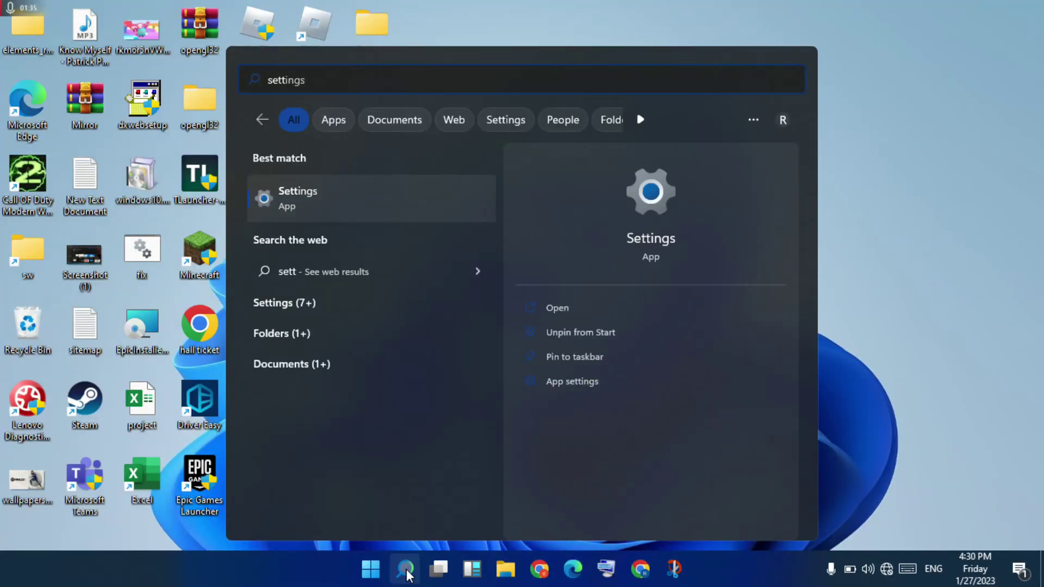
{"action": "key", "text": "Return"}
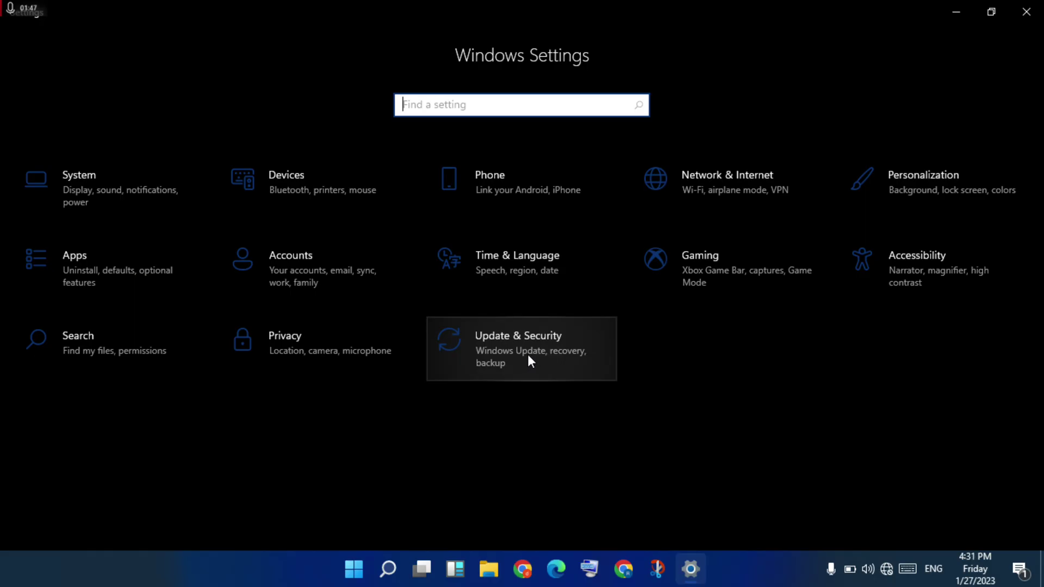
Open Update & Security and try Resume updates, which stay paused until 2/2/2023.
{"action": "left_click", "coordinate": [515, 361]}
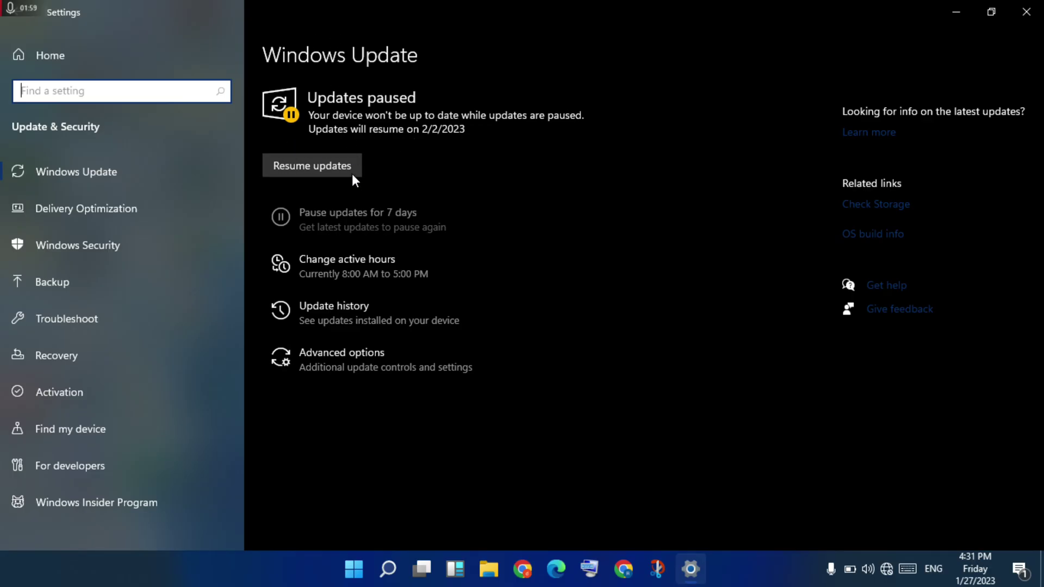
{"action": "left_click", "coordinate": [312, 166]}
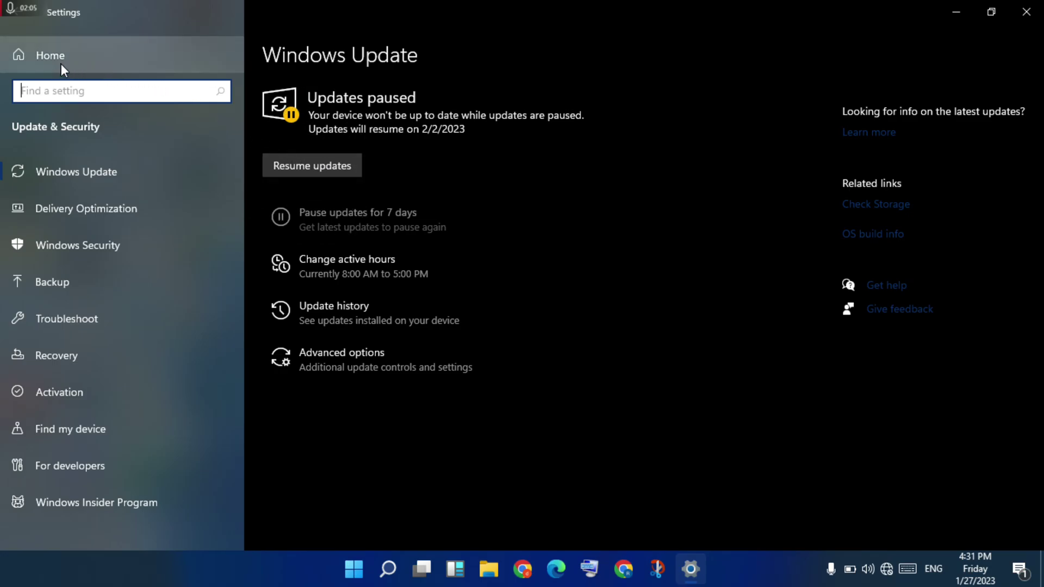
Go from Settings Home to Apps and expand the Spotify Music entry (213 MB).
{"action": "left_click", "coordinate": [19, 56]}
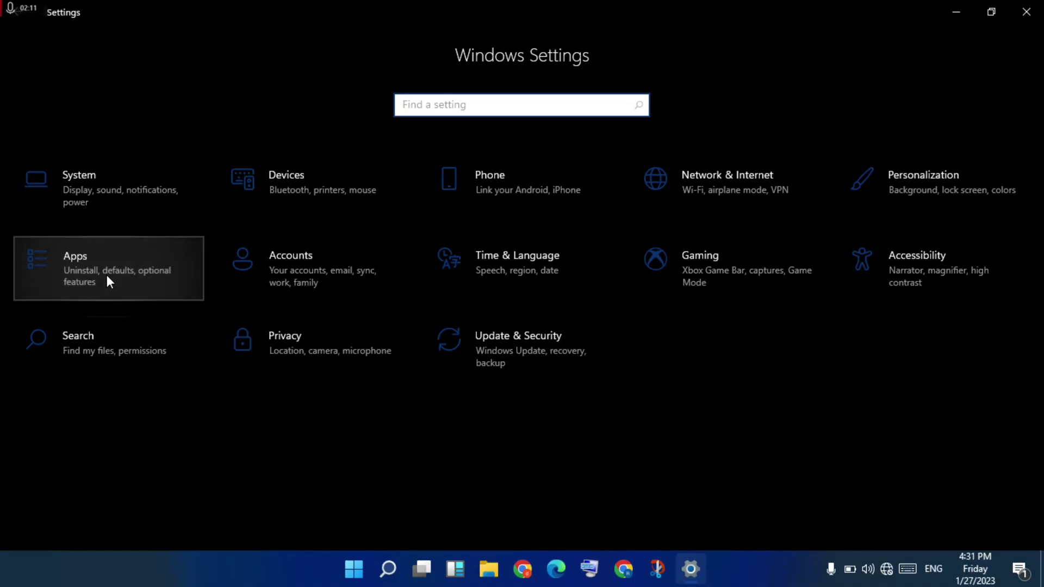
{"action": "left_click", "coordinate": [107, 275]}
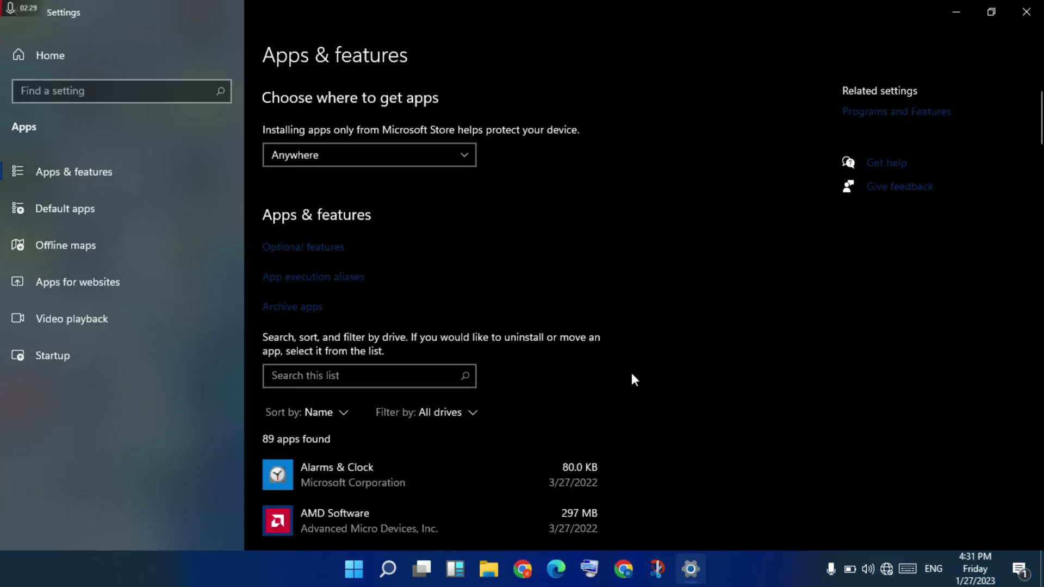
{"action": "scroll", "coordinate": [632, 375], "scroll_direction": "down", "scroll_amount": 20}
{"action": "scroll", "coordinate": [632, 375], "scroll_direction": "down", "scroll_amount": 20}
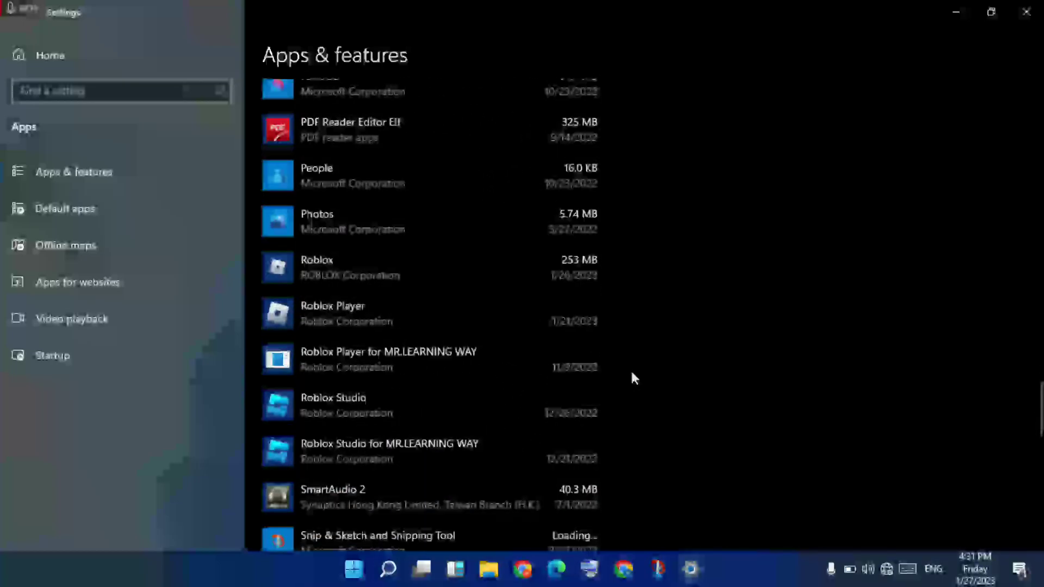
{"action": "scroll", "coordinate": [632, 378], "scroll_direction": "down", "scroll_amount": 5}
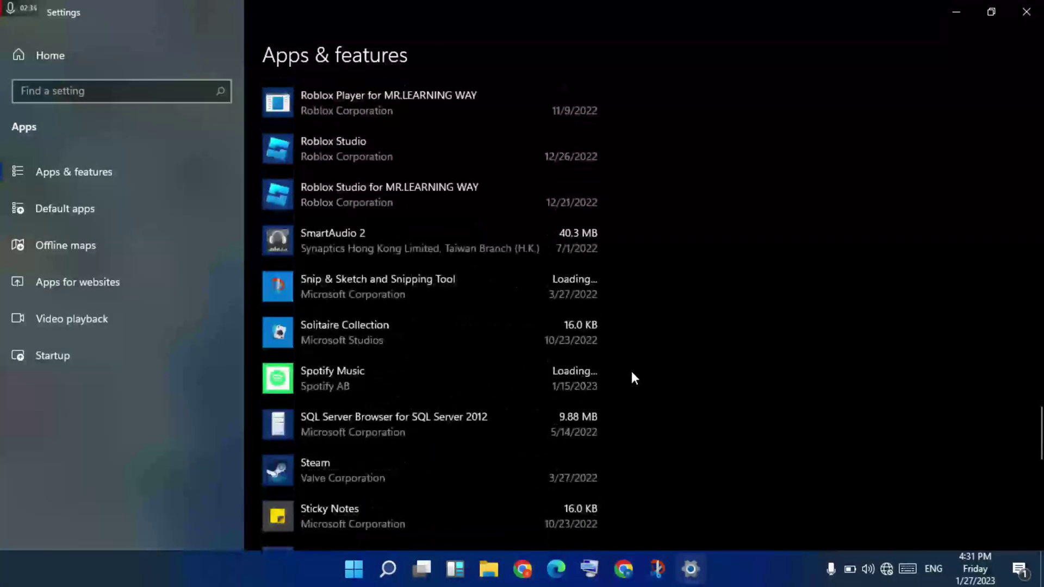
{"action": "left_click", "coordinate": [484, 381]}
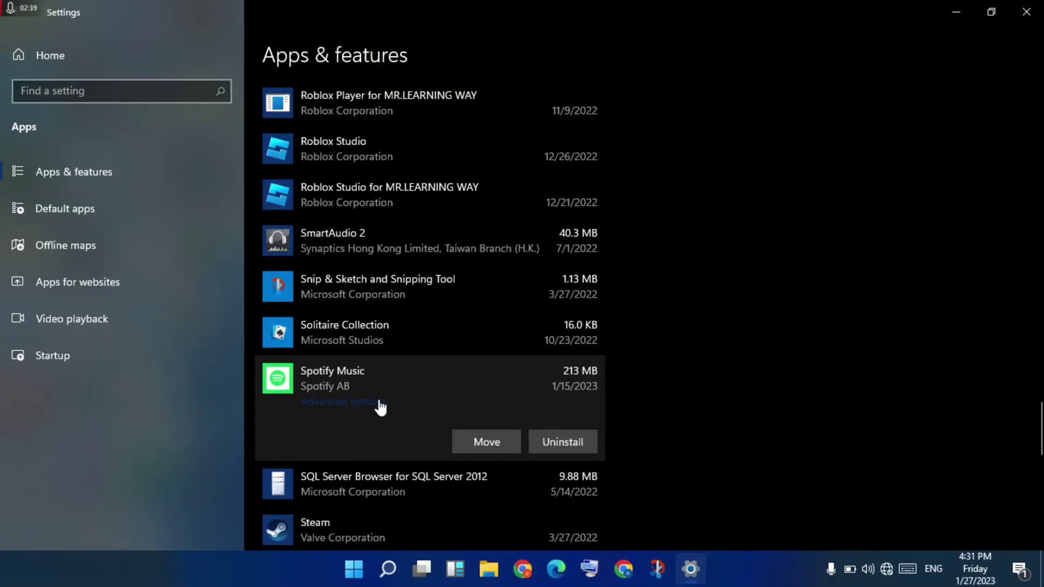
Reset Spotify Music from its Advanced options, confirm in the flyout, then close Settings.
{"action": "left_click", "coordinate": [359, 412]}
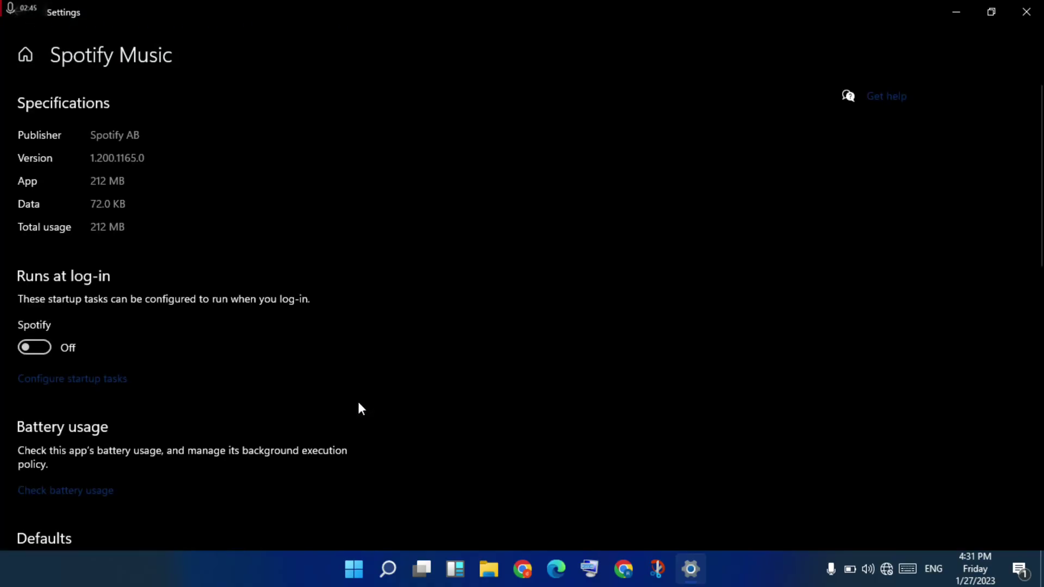
{"action": "scroll", "coordinate": [359, 405], "scroll_direction": "down", "scroll_amount": 10}
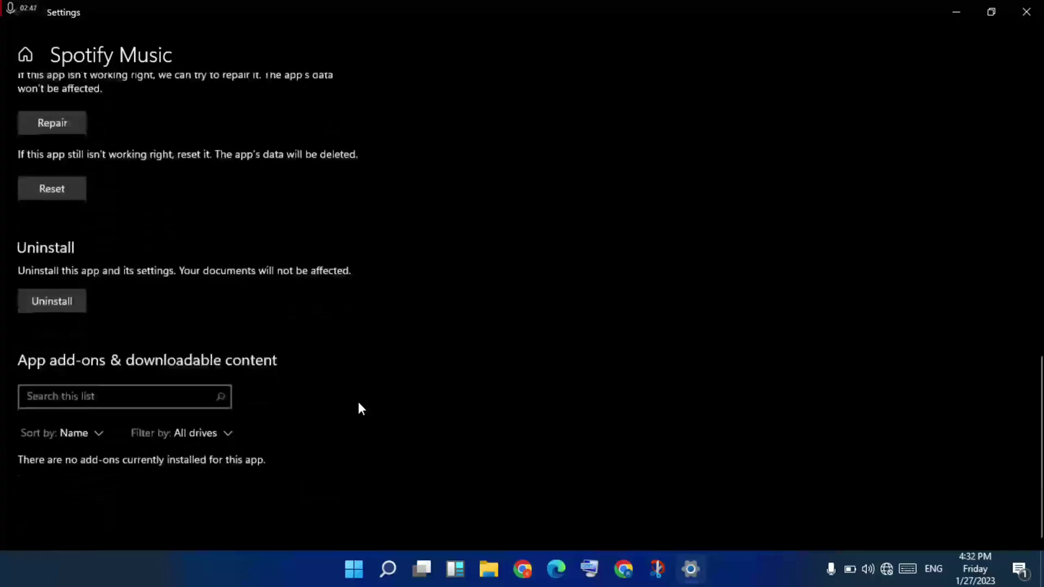
{"action": "scroll", "coordinate": [143, 239], "scroll_direction": "up", "scroll_amount": 8}
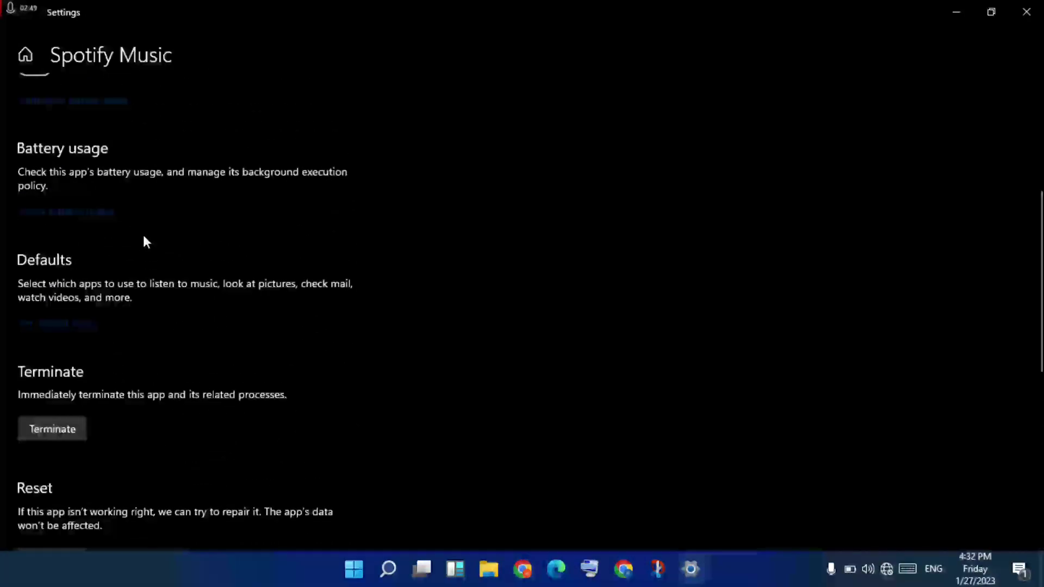
{"action": "scroll", "coordinate": [144, 238], "scroll_direction": "down", "scroll_amount": 3}
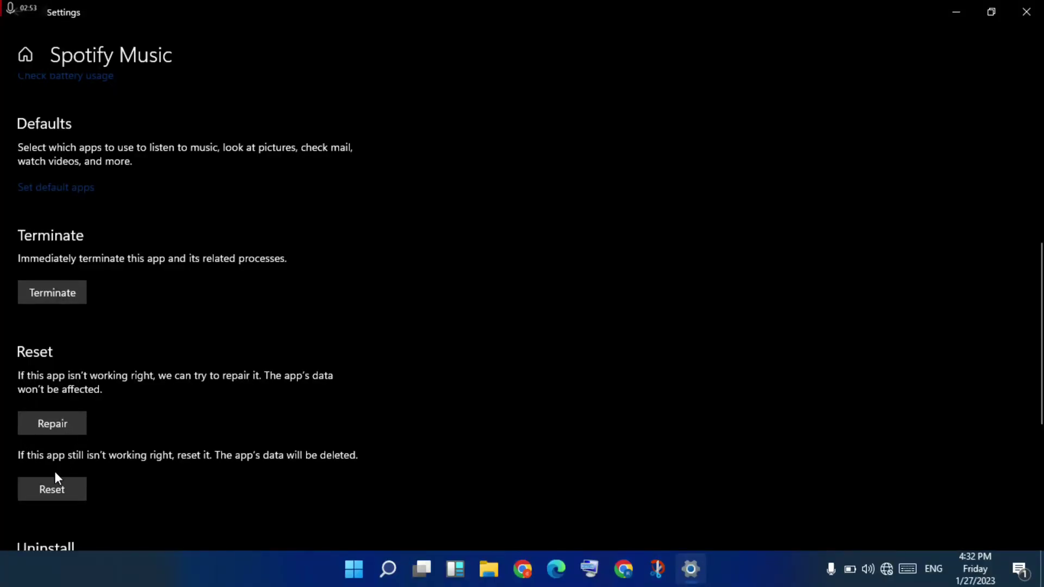
{"action": "left_click", "coordinate": [61, 488]}
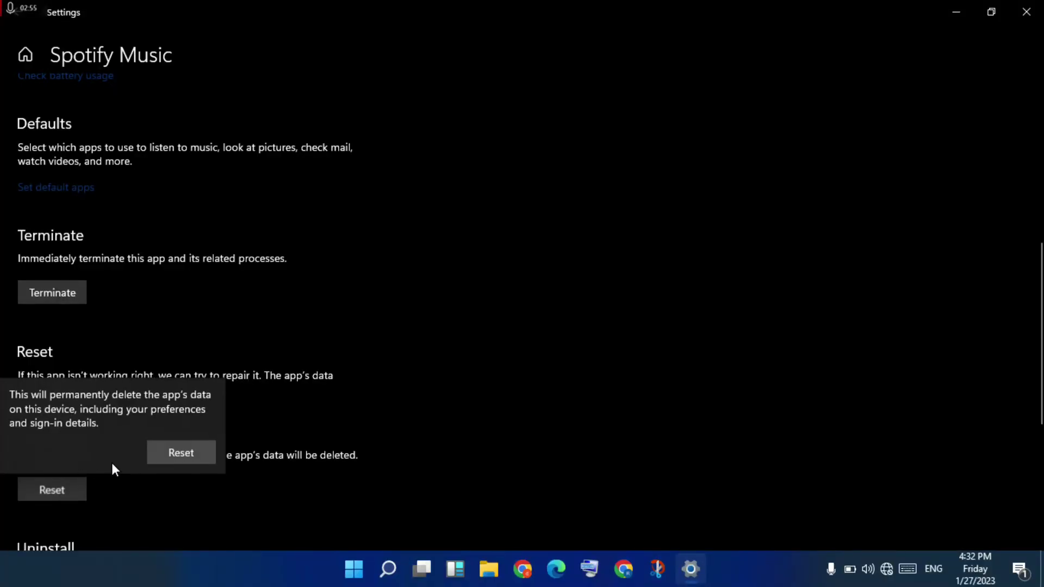
{"action": "left_click", "coordinate": [185, 453]}
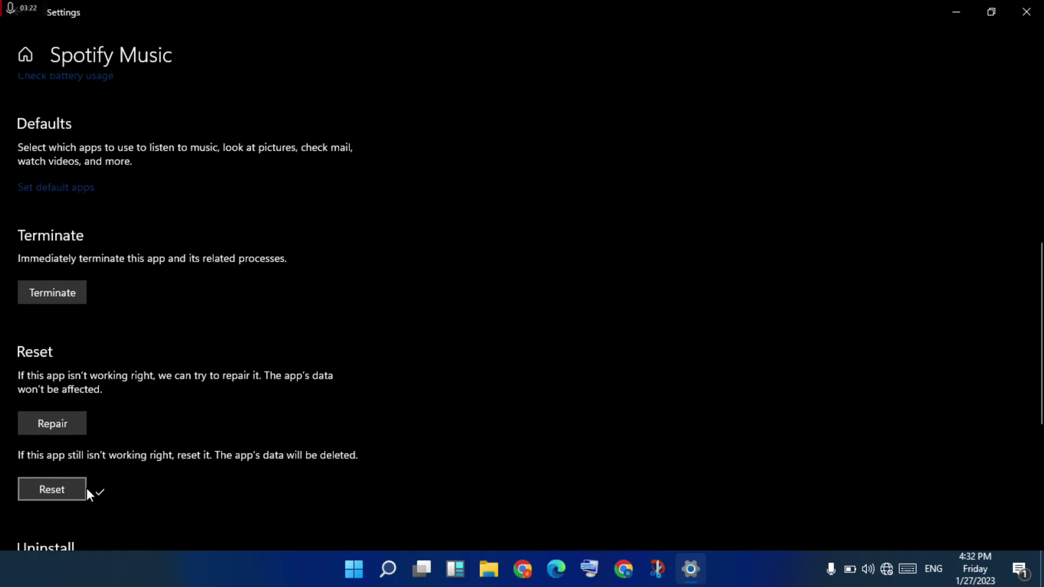
{"action": "left_click", "coordinate": [1026, 12]}
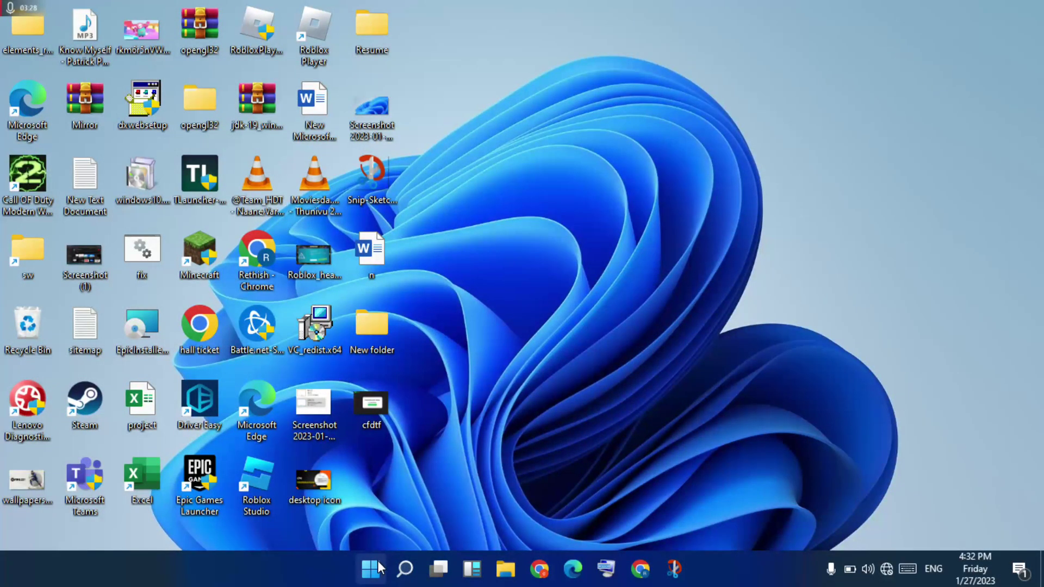
Show the Start menu power options: Sleep, Hibernate, Shut down and Restart.
{"action": "left_click", "coordinate": [371, 568]}
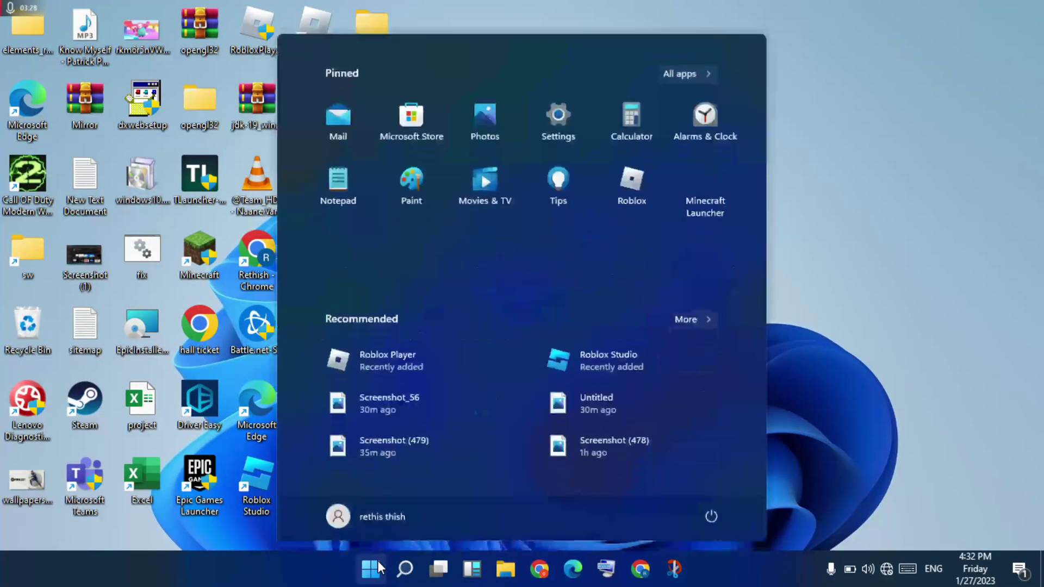
{"action": "left_click", "coordinate": [712, 516]}
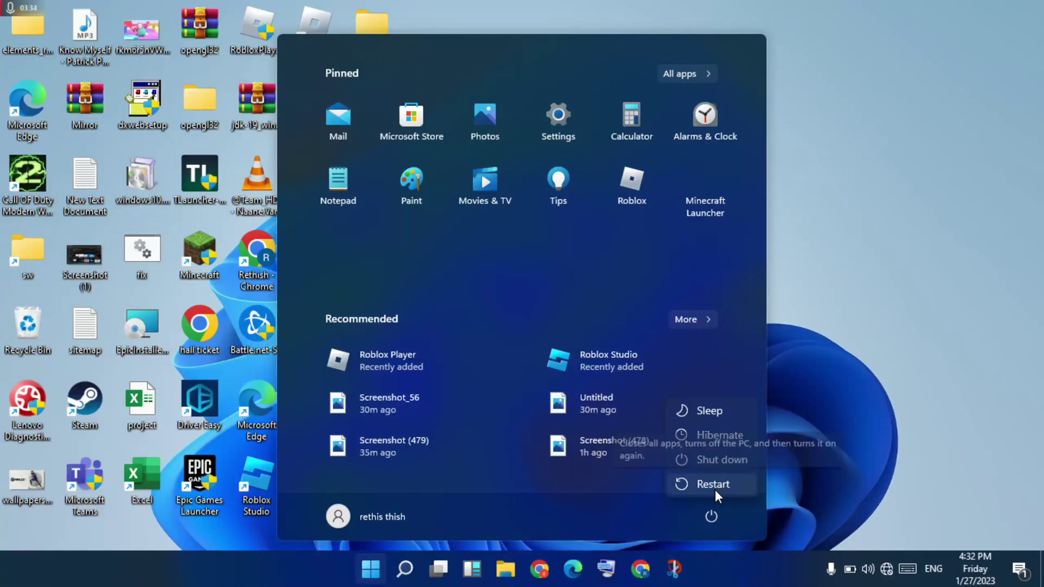